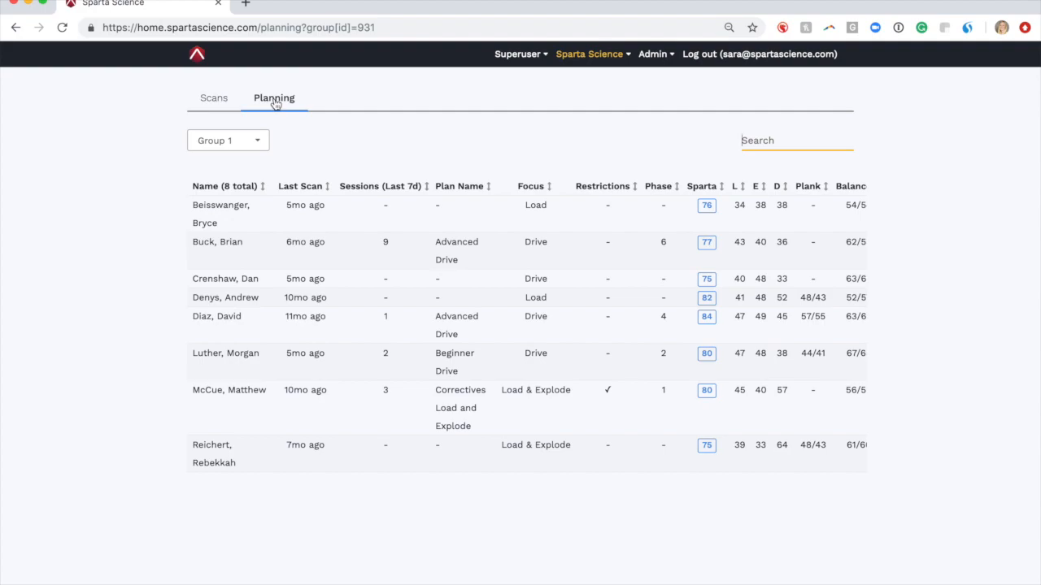
Keep the athlete table showing the Group 1 athletes
click(258, 147)
click(248, 144)
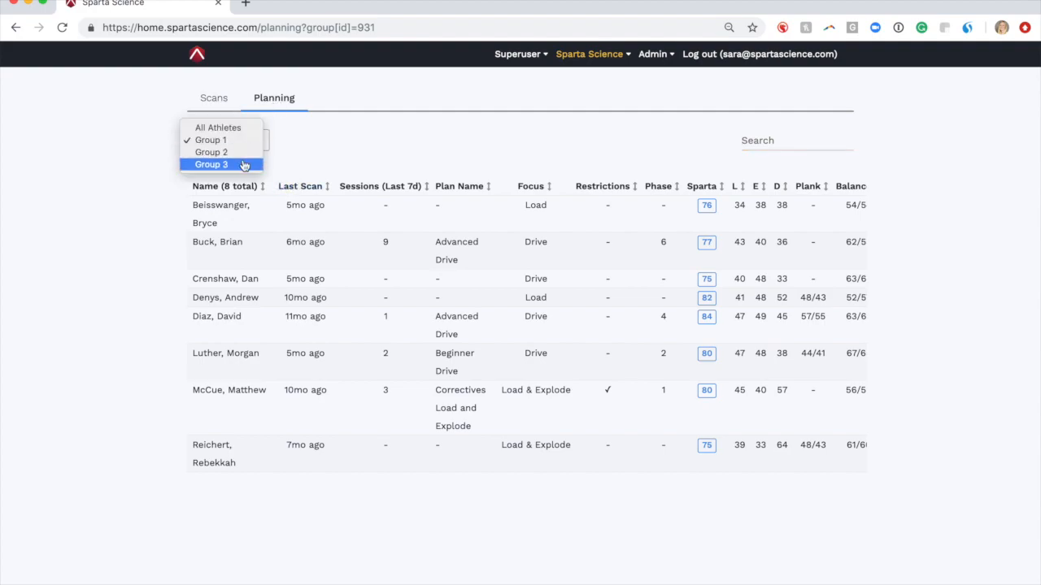
click(237, 143)
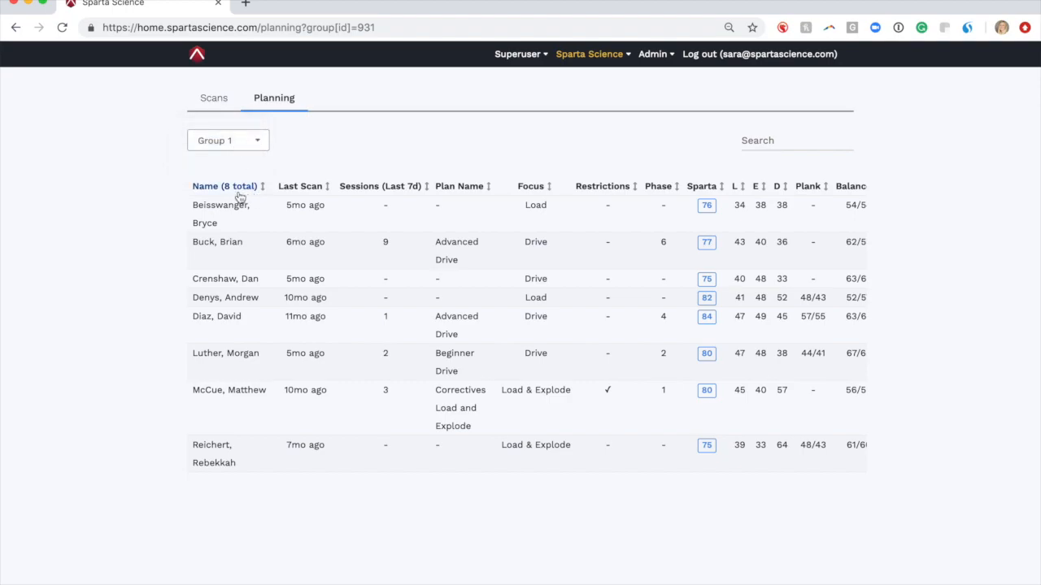
Sort the table by Last Scan, Sessions (Last 7d), Plan Name, Focus, Restrictions, then Phase
click(301, 188)
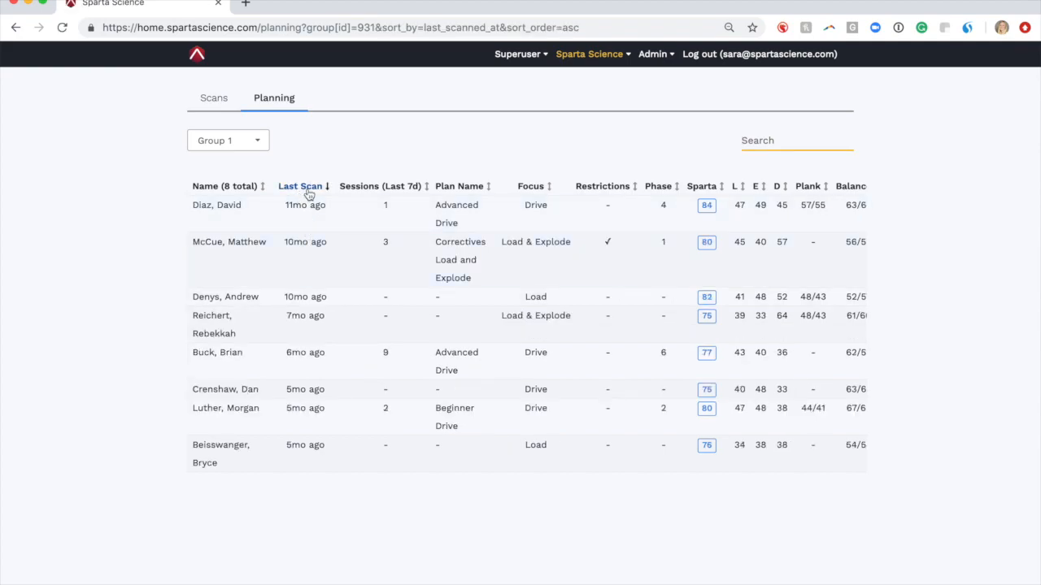
click(380, 192)
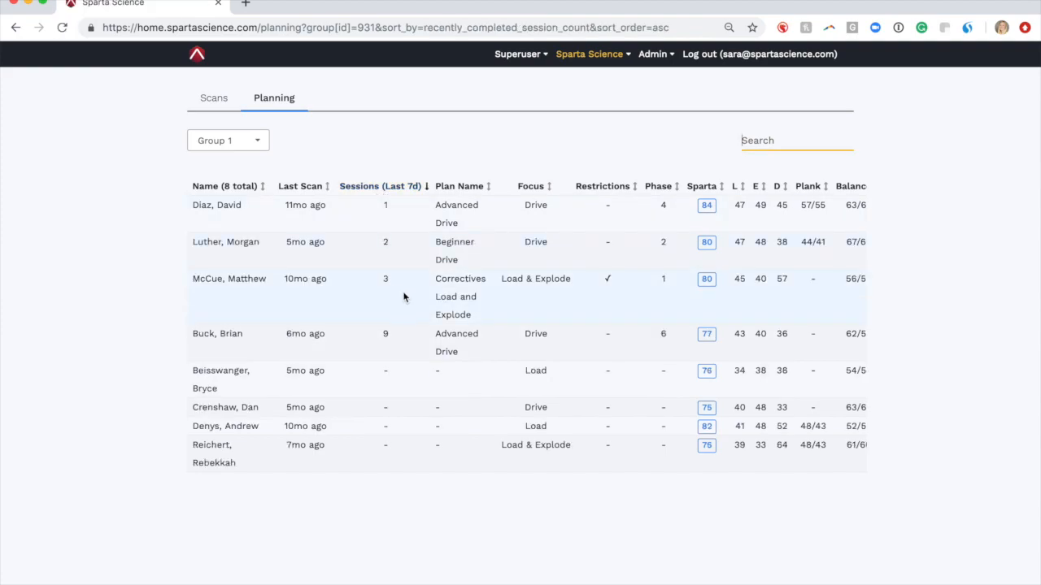
click(461, 189)
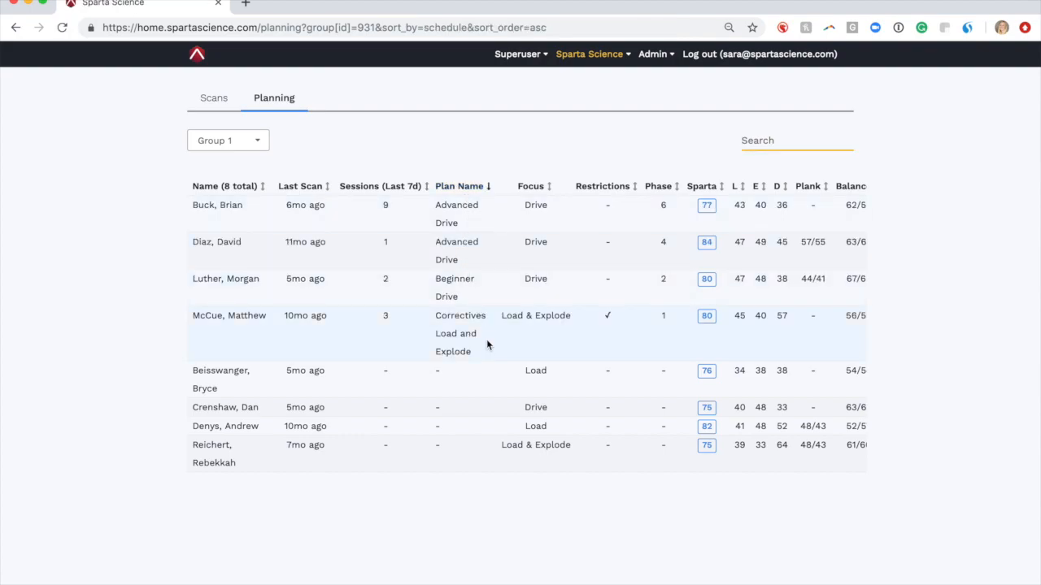
click(536, 191)
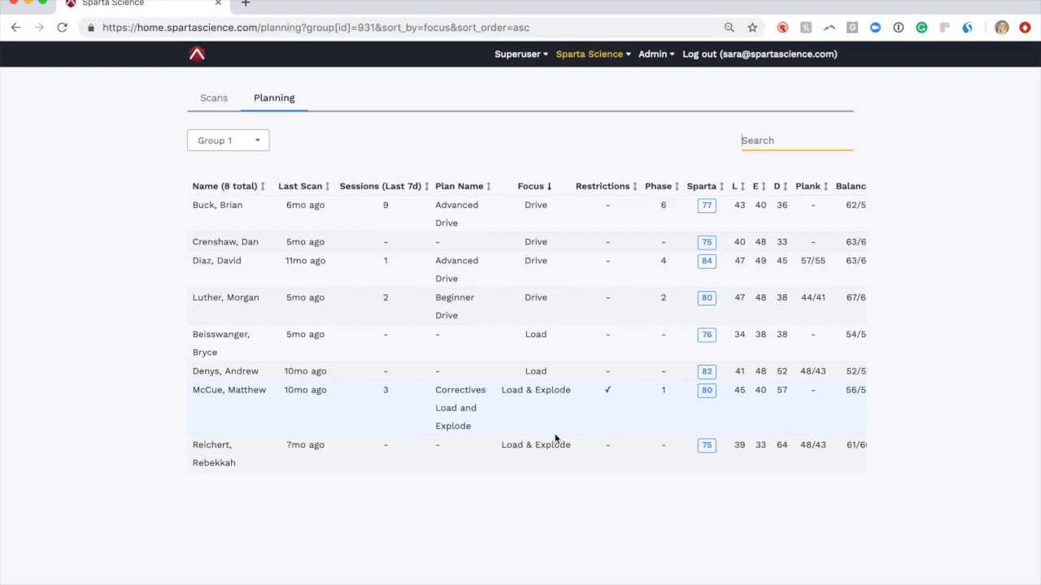
click(614, 192)
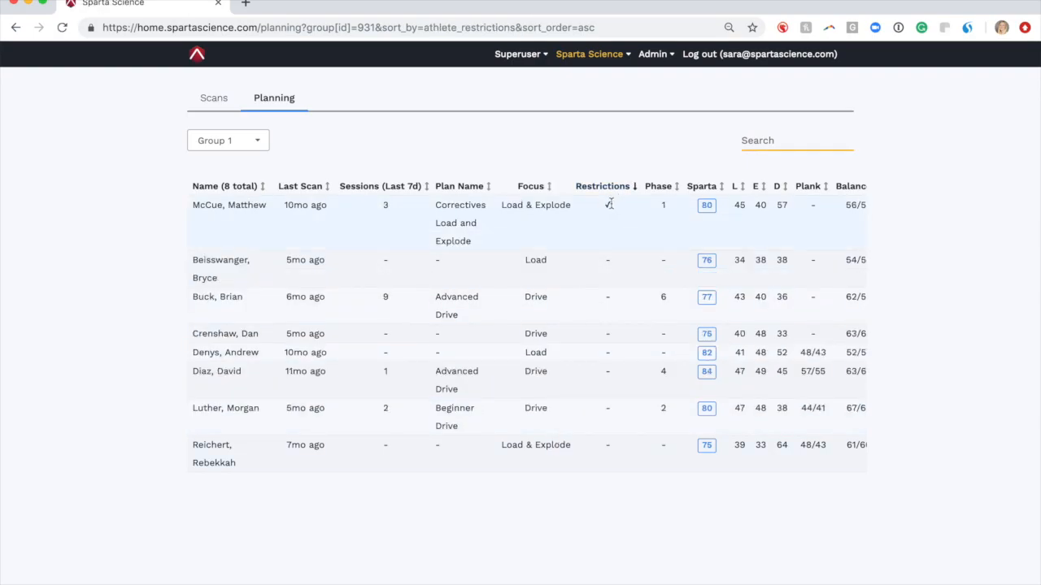
click(659, 187)
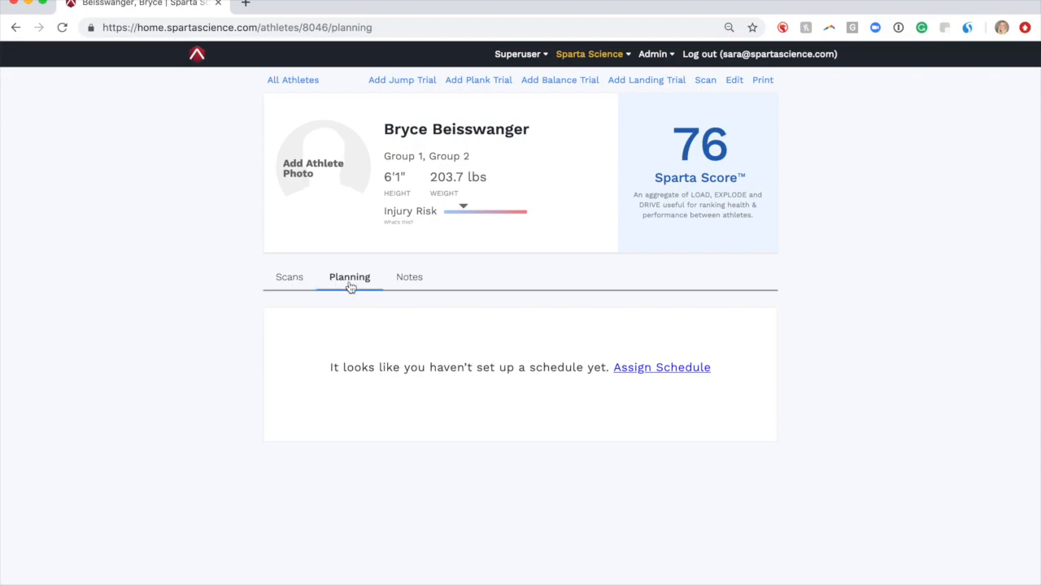
Assign the Beginner Load schedule to the athlete with Plan Phase Value 1
click(637, 371)
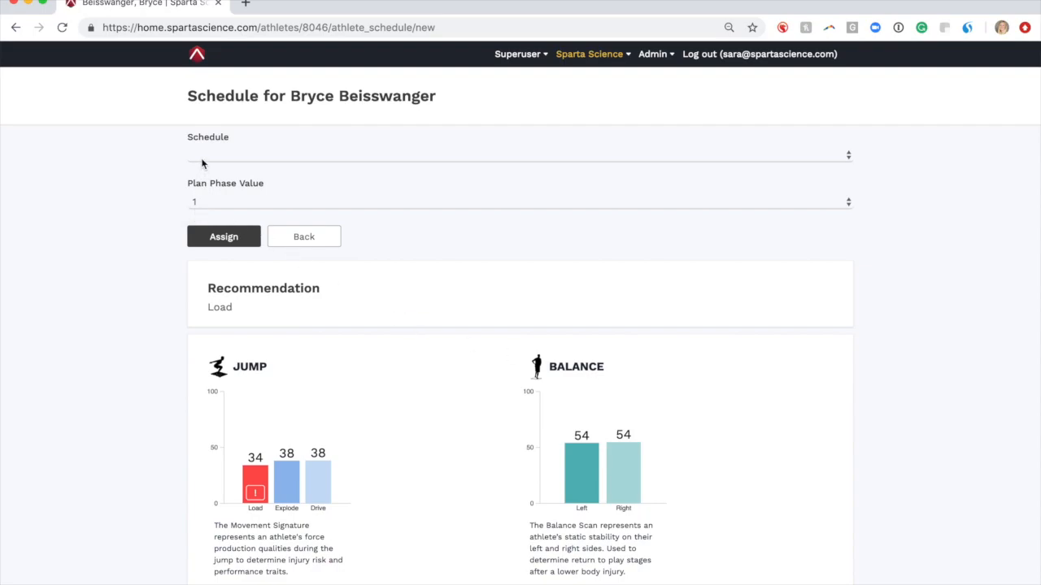
drag(241, 305, 204, 288)
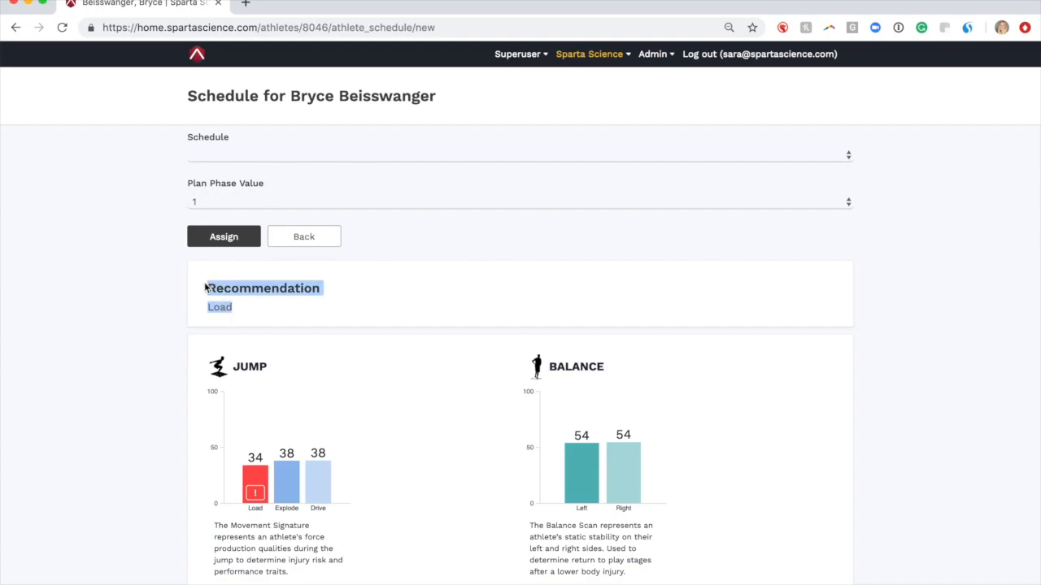
click(355, 297)
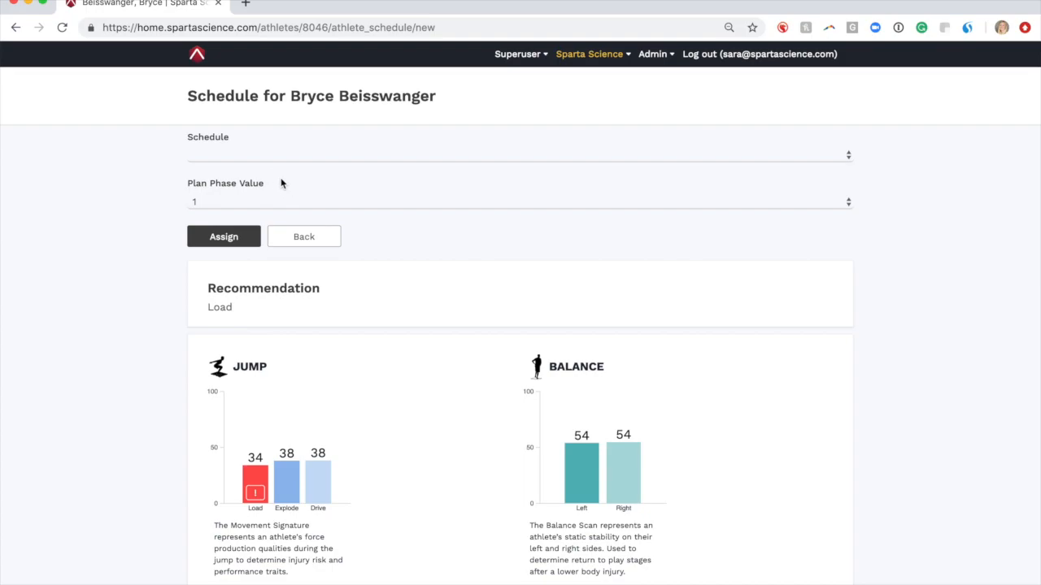
click(265, 156)
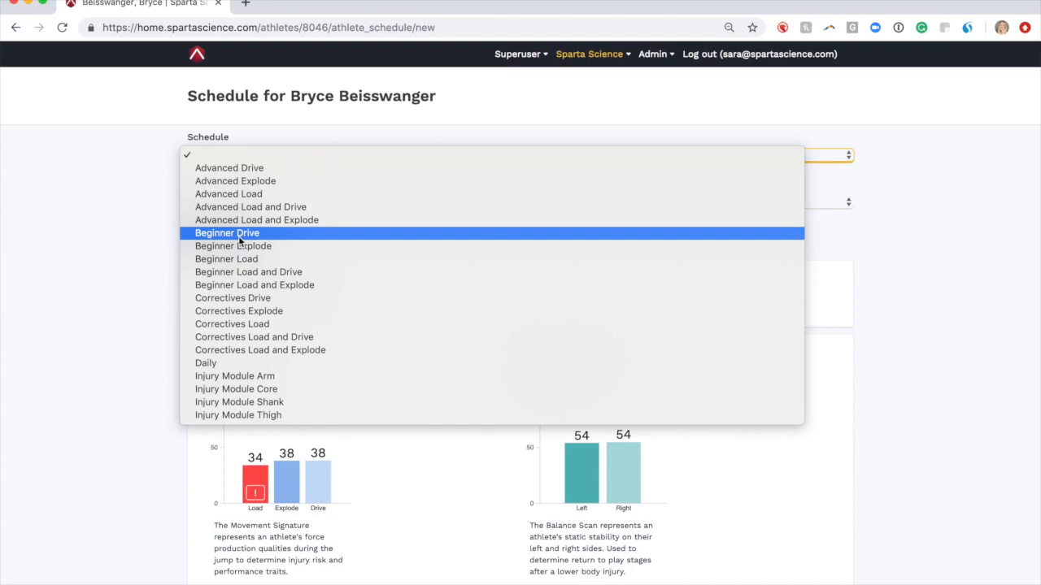
click(241, 260)
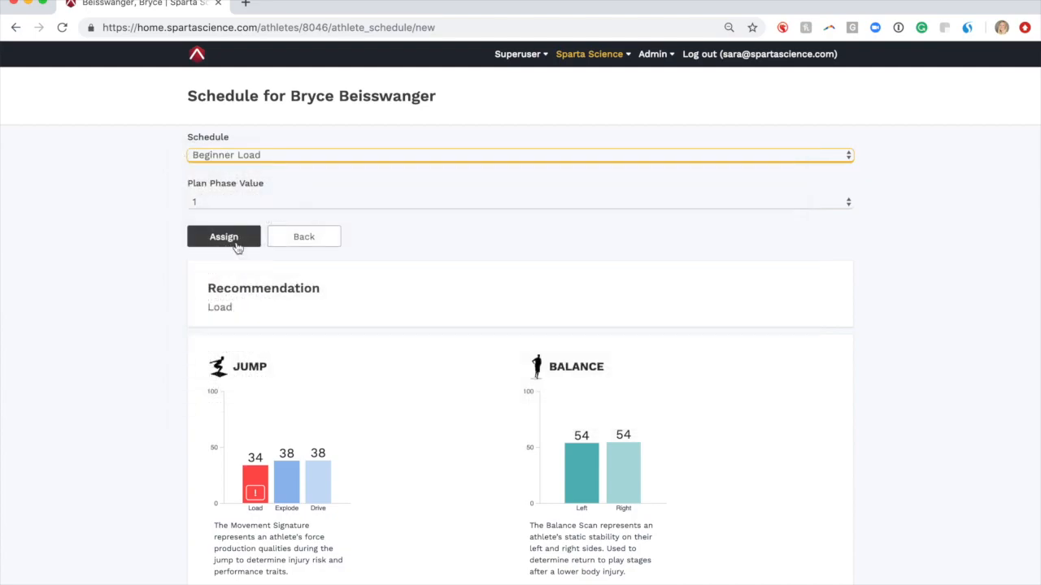
click(220, 201)
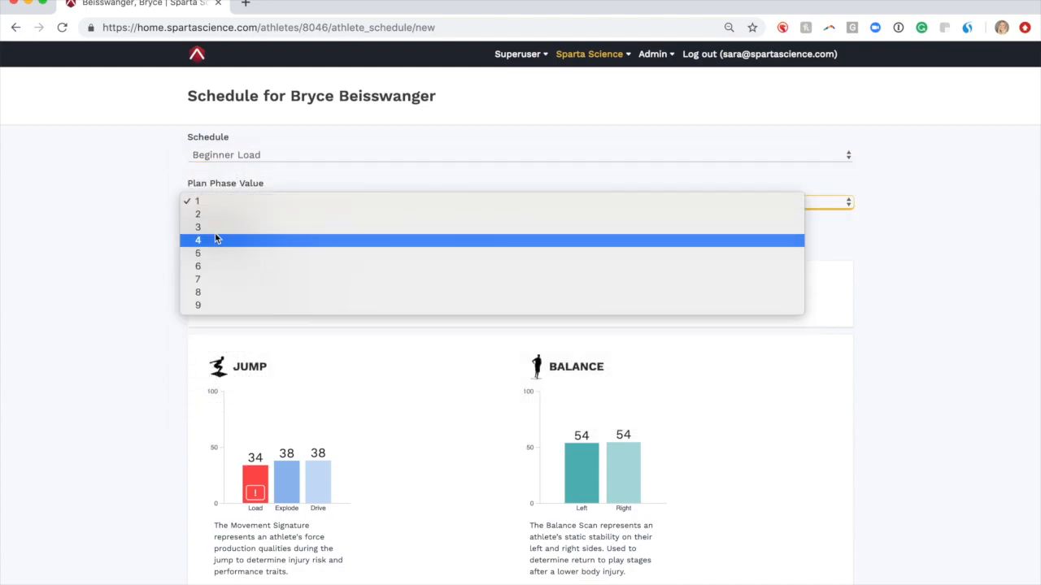
click(211, 203)
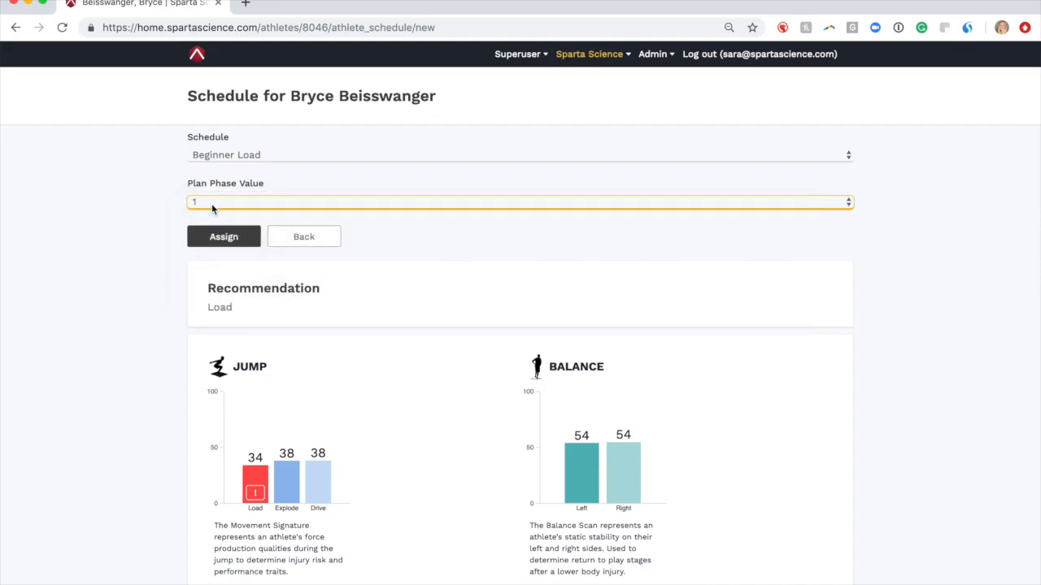
click(228, 242)
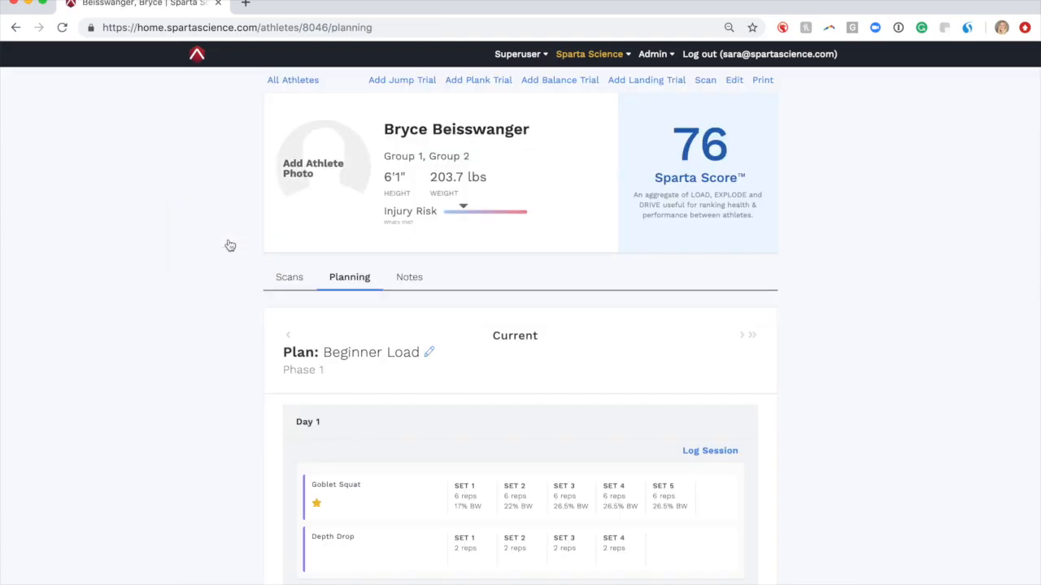
scroll(232, 248, down, 4)
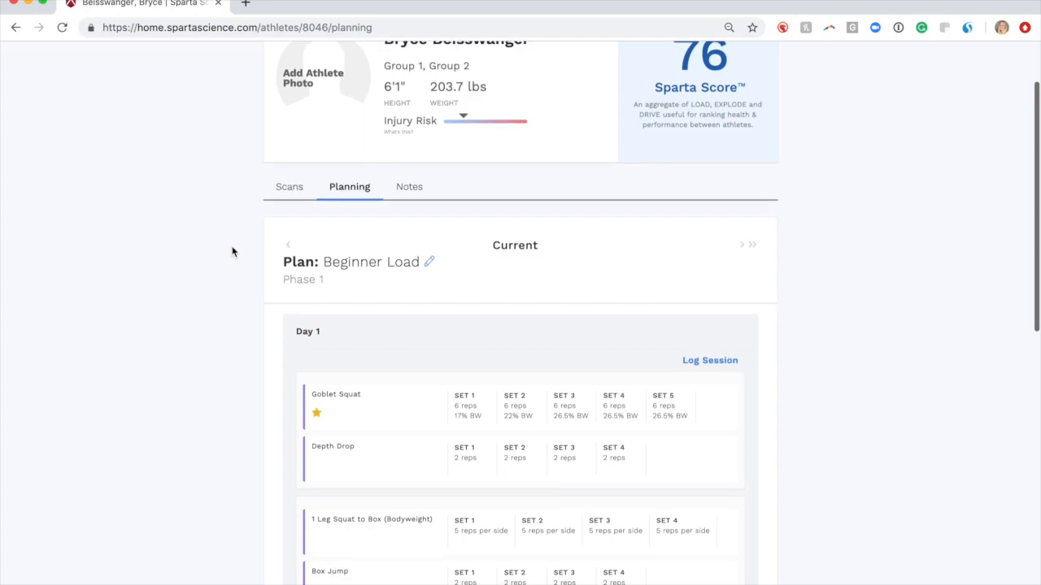
scroll(232, 252, down, 2)
scroll(231, 252, down, 5)
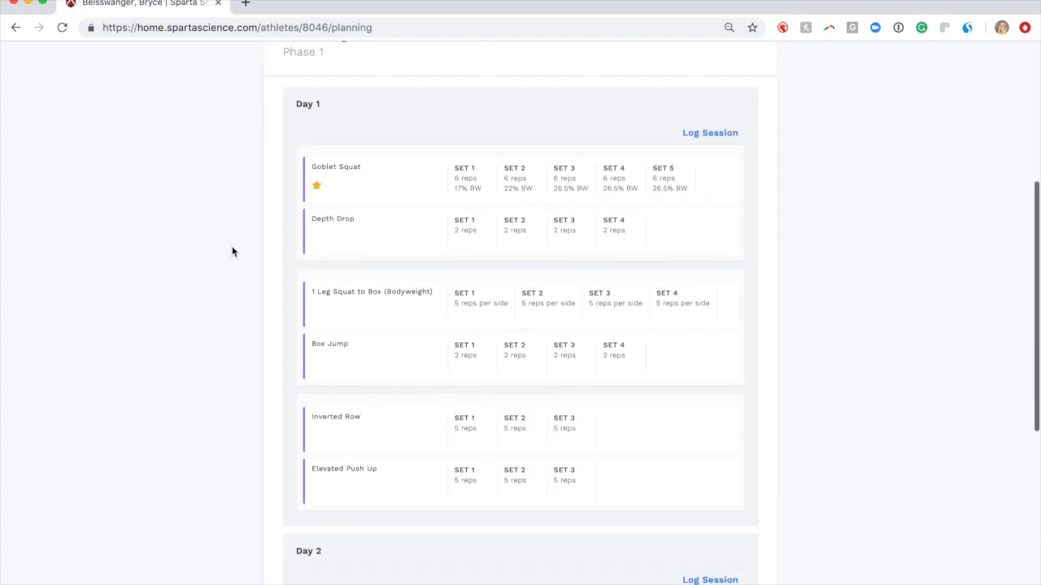
scroll(232, 252, down, 8)
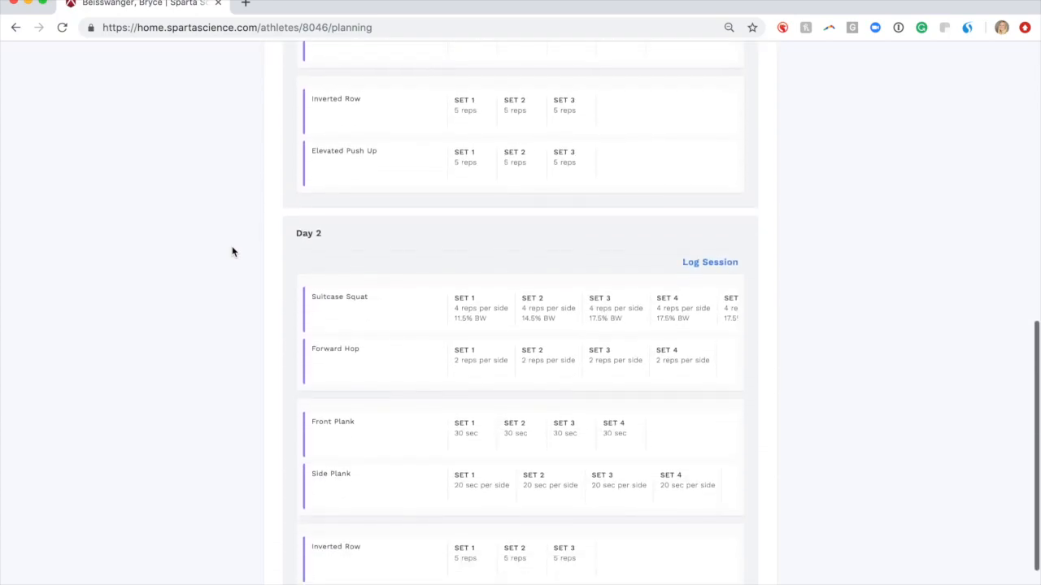
scroll(231, 252, up, 10)
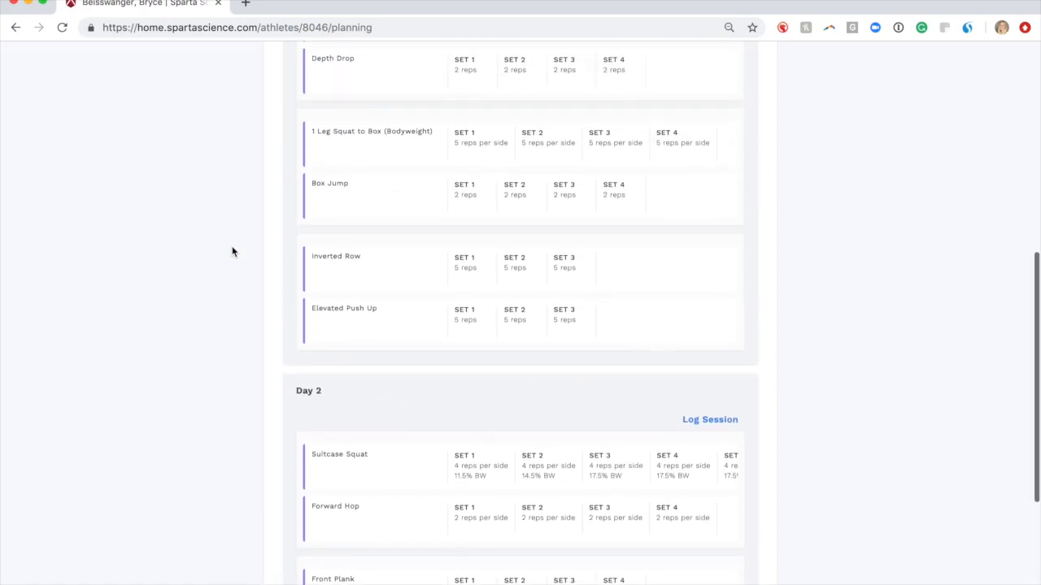
scroll(232, 252, up, 3)
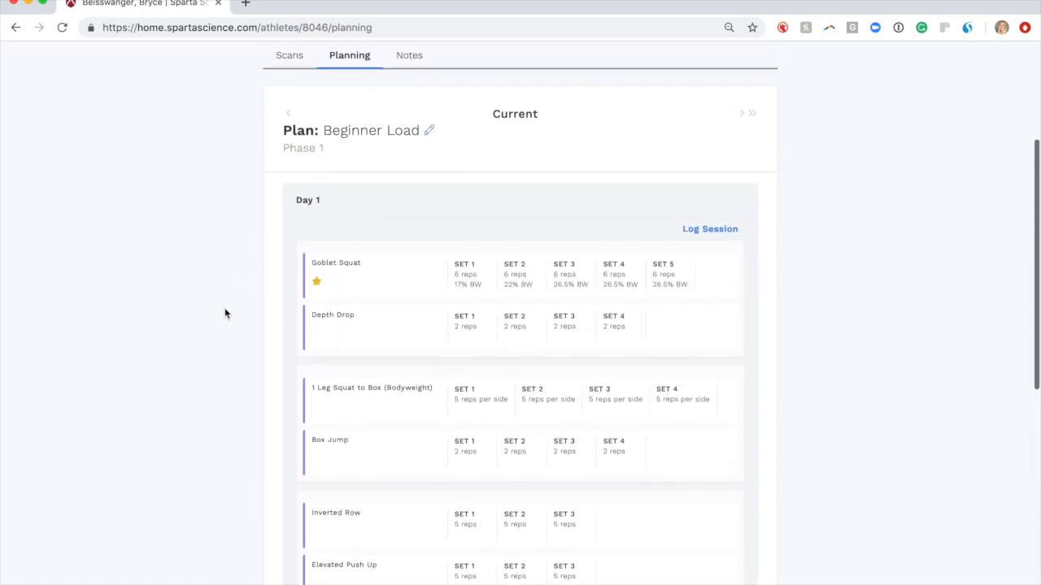
Edit the athlete's plan to use the Advanced Load schedule and reassign it
click(429, 130)
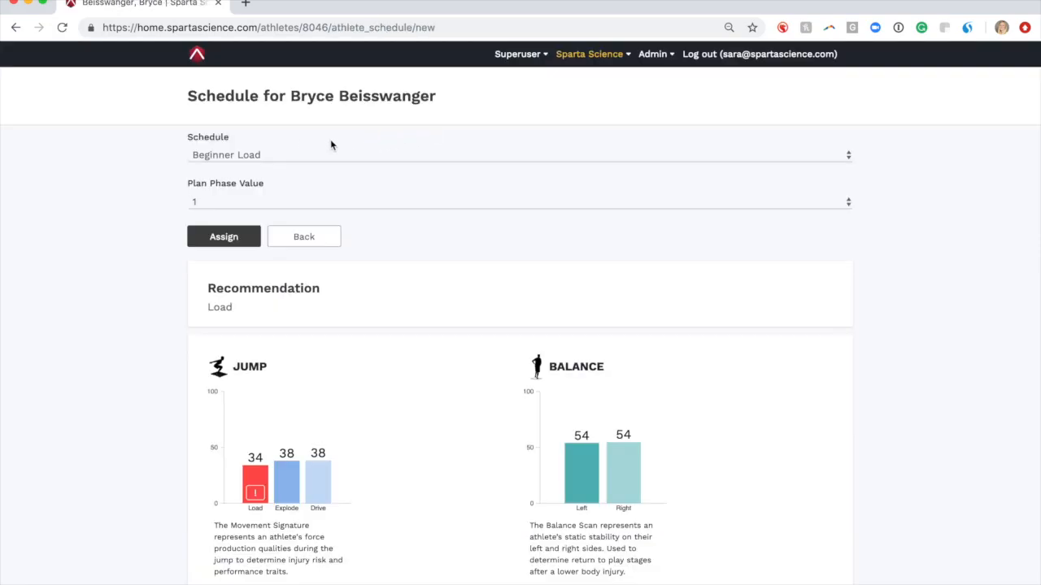
click(254, 156)
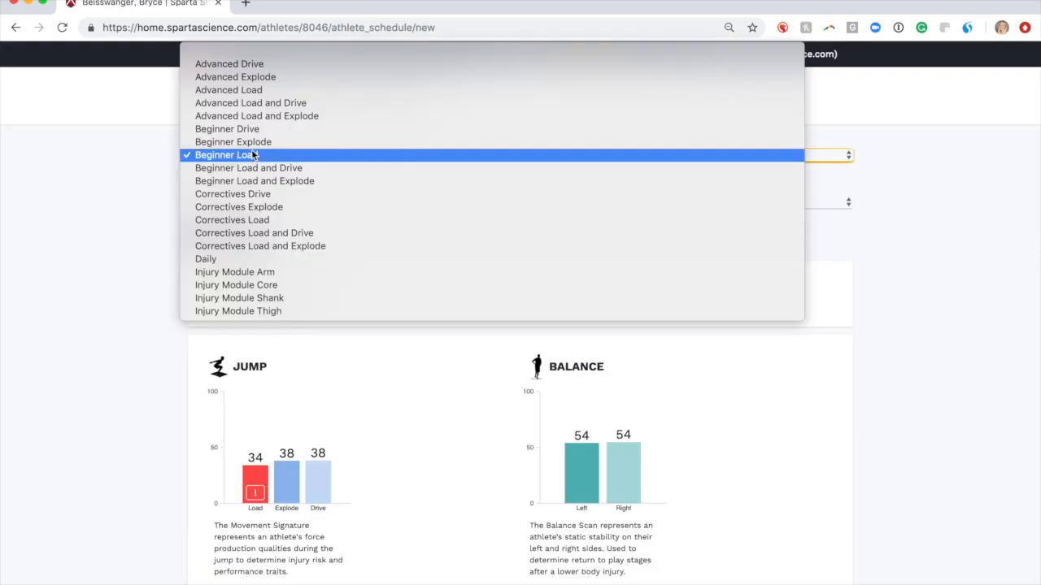
click(253, 92)
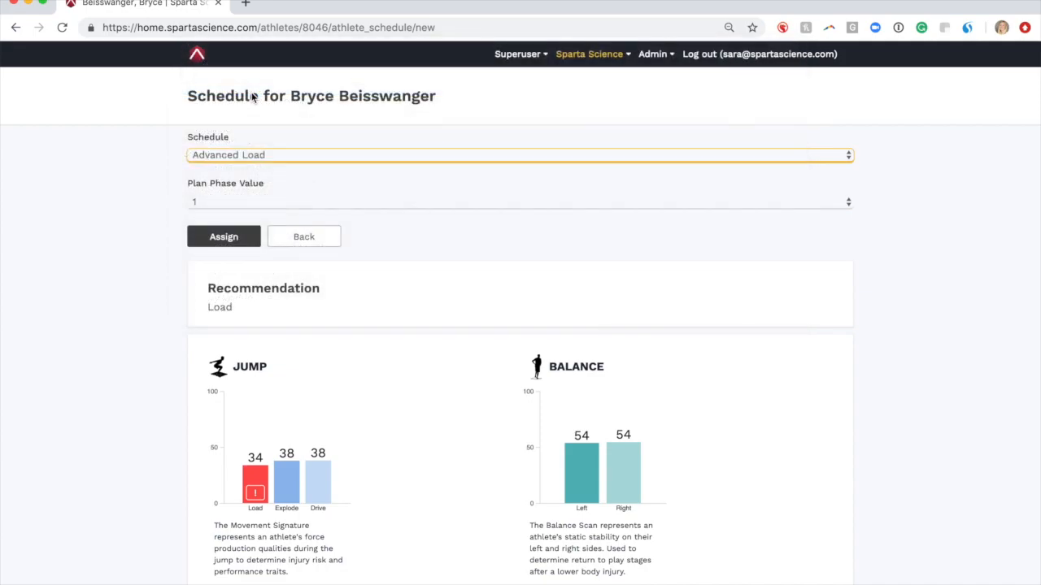
click(228, 237)
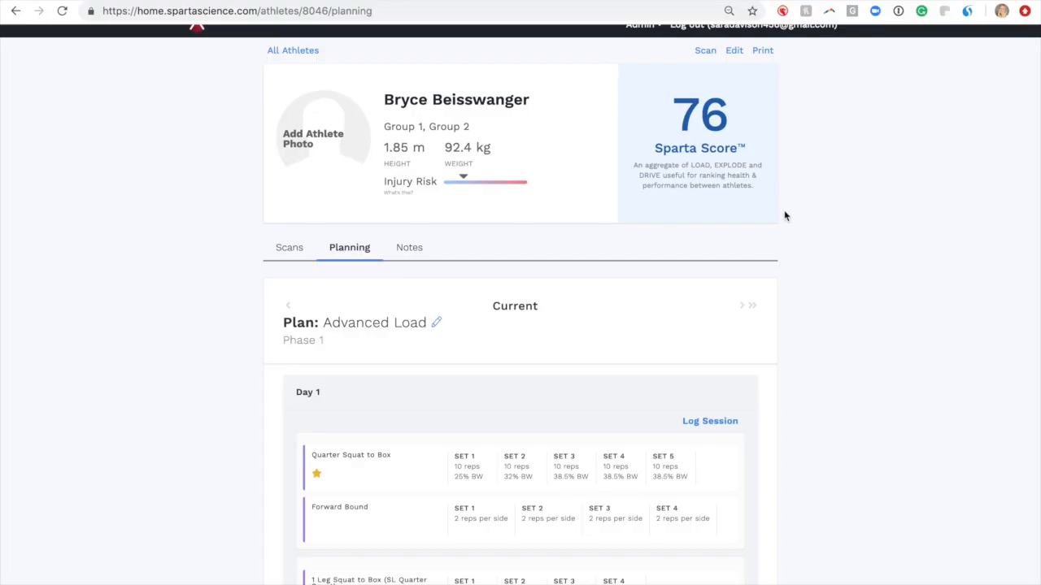
Go to the Athlete Invitations page via the Admin menu's Invite Athletes option
scroll(722, 253, up, 1)
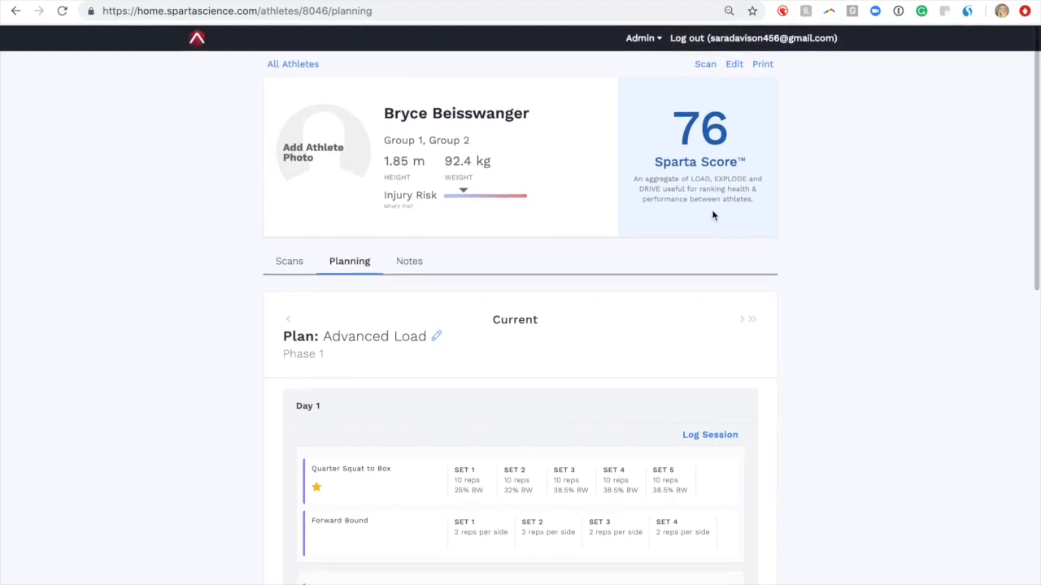
click(641, 38)
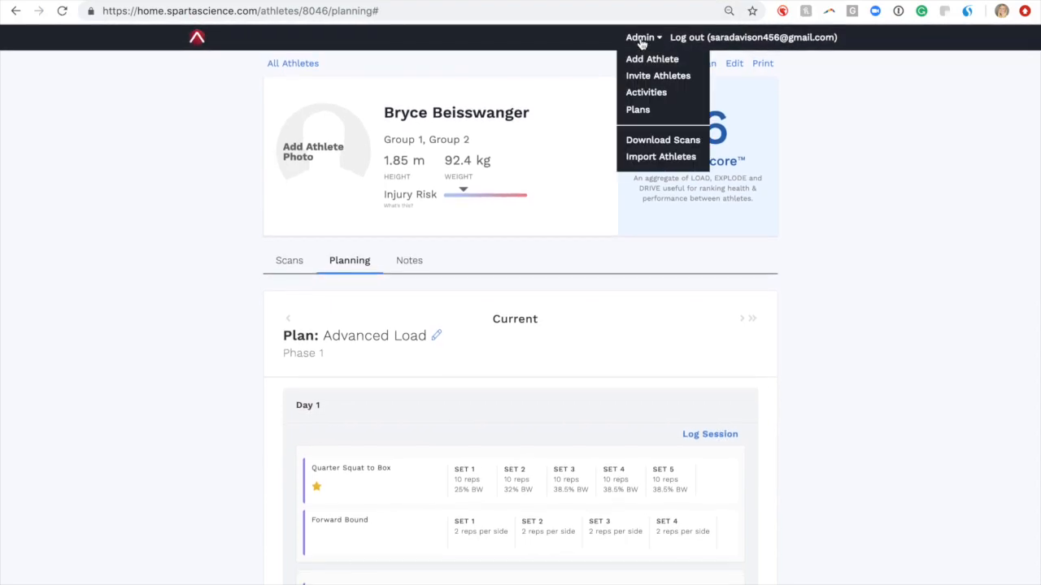
click(645, 79)
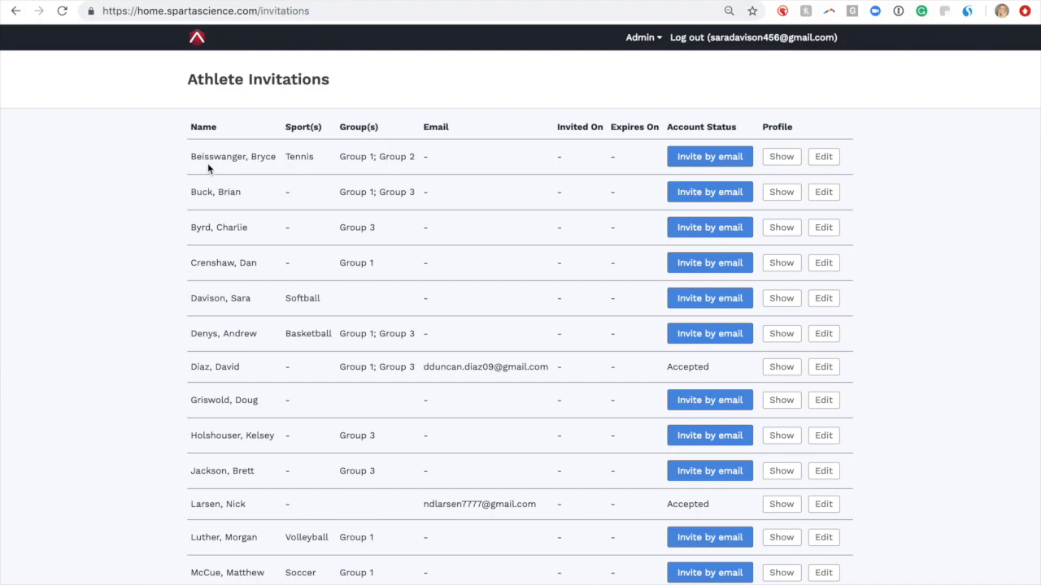
Send the first athlete an email invitation to his email address, then view his profile
click(688, 163)
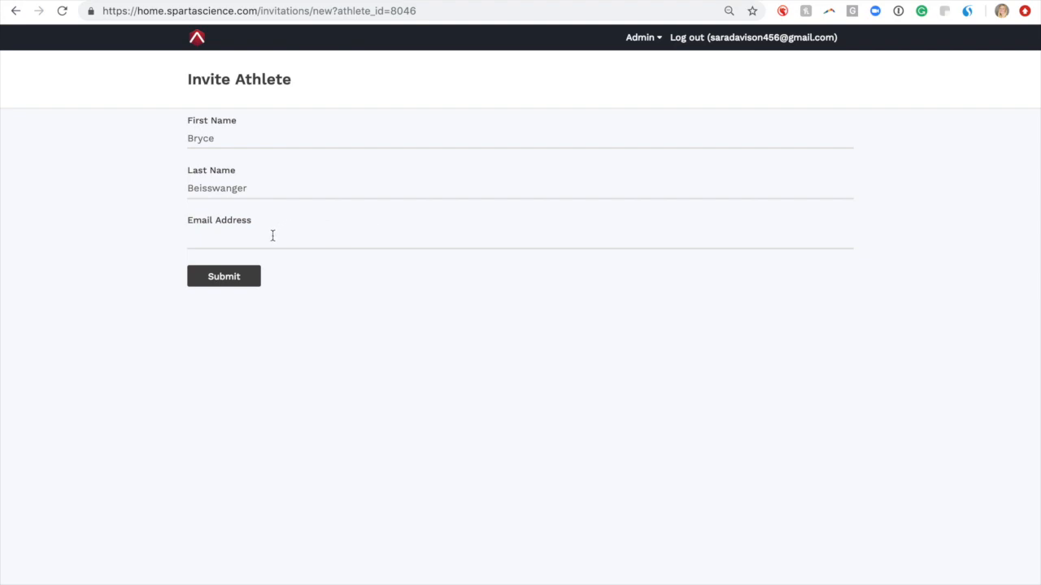
click(272, 235)
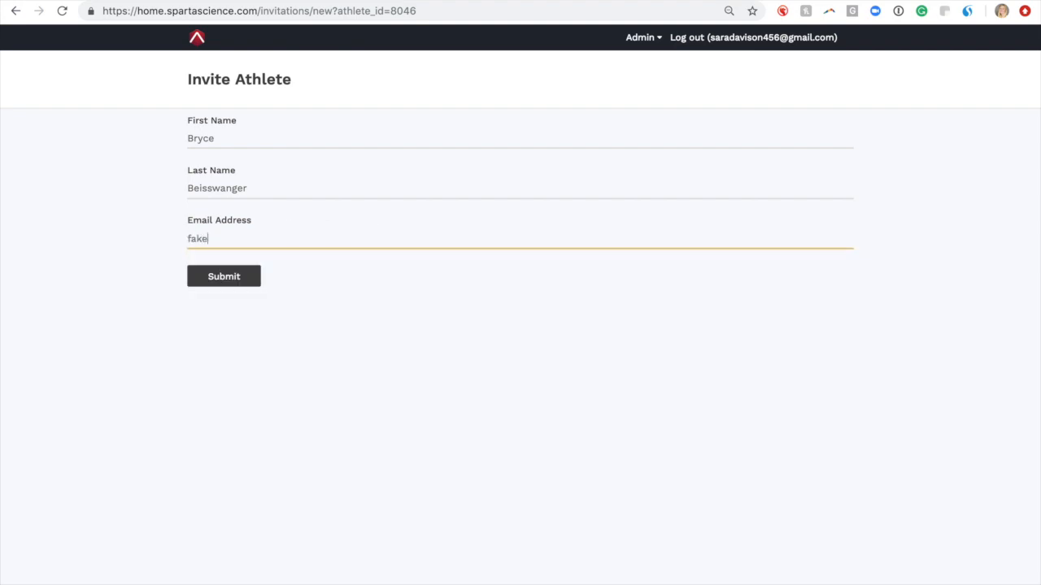
click(303, 284)
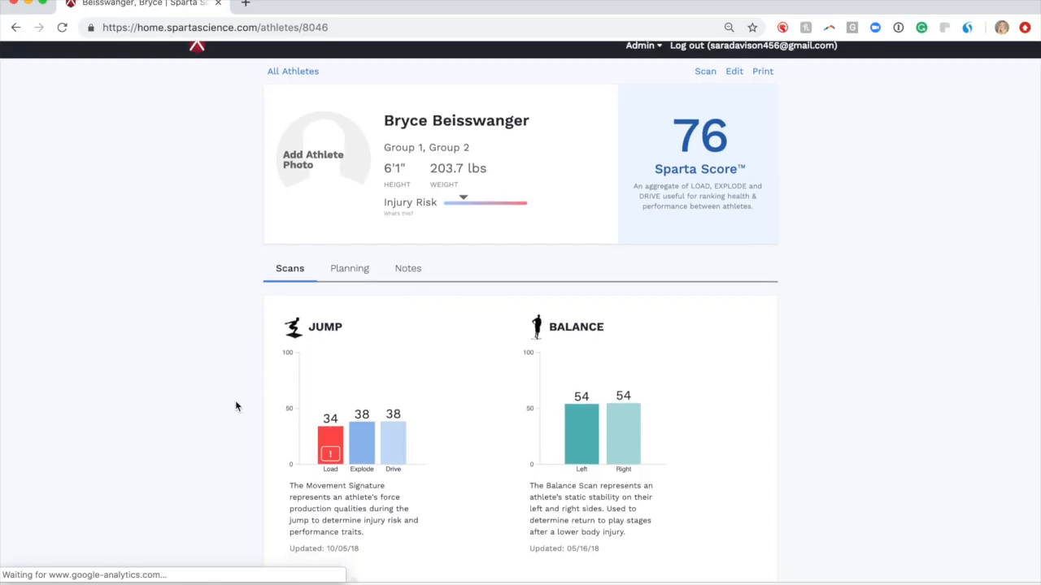
scroll(243, 395, down, 1)
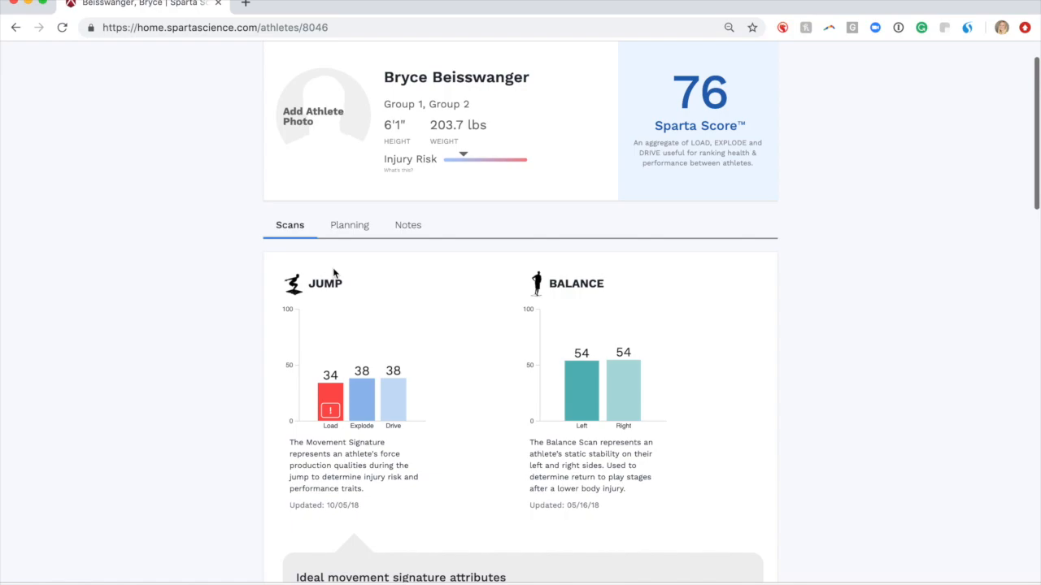
On the Planning tab, open the Day 1 session for editing
click(358, 230)
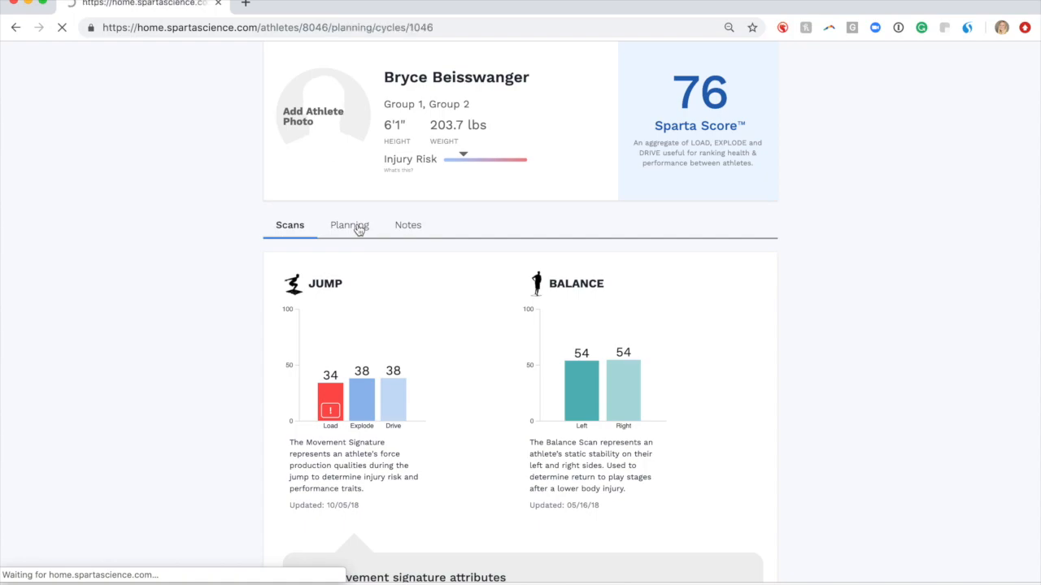
scroll(492, 388, down, 2)
scroll(492, 388, down, 4)
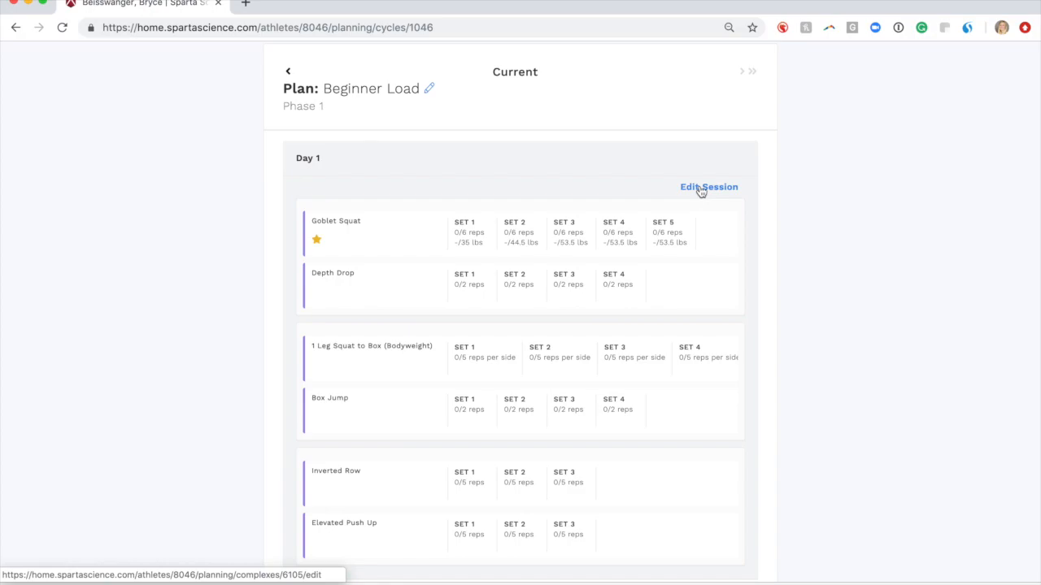
click(700, 189)
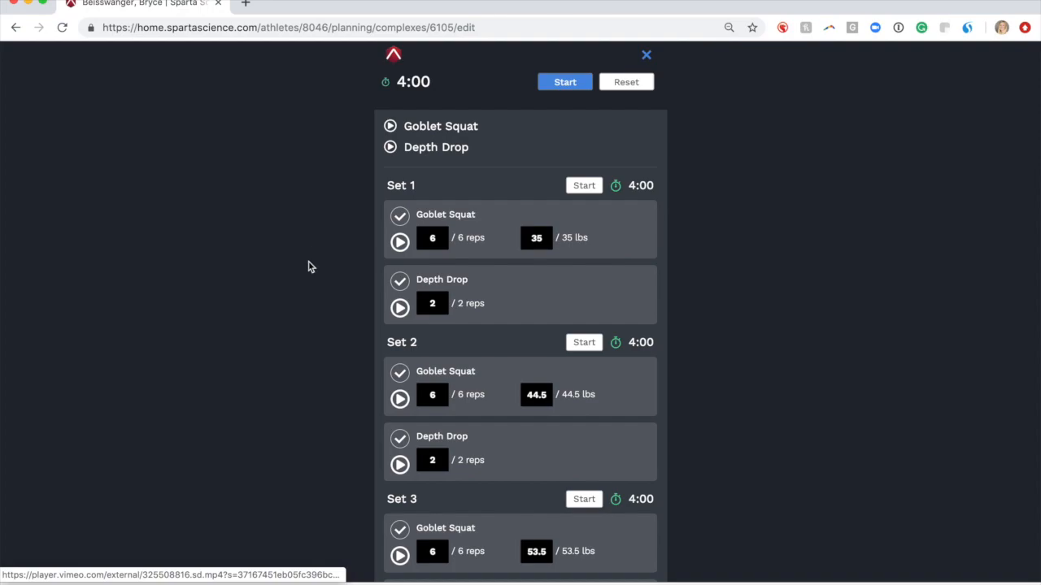
Play the Set 1 Goblet Squat demonstration video full screen
scroll(309, 265, down, 3)
scroll(309, 265, up, 2)
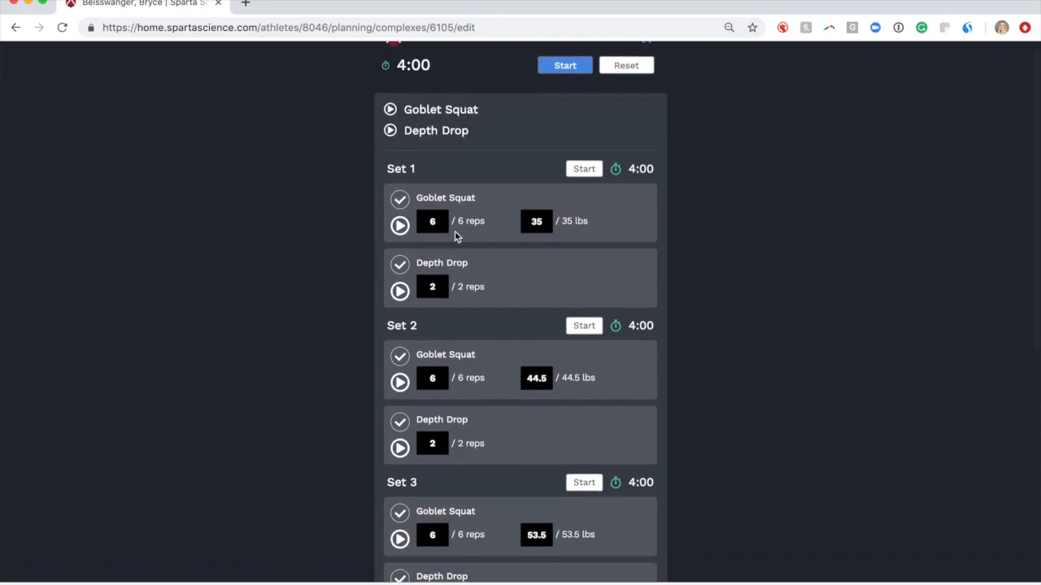
scroll(480, 202, up, 2)
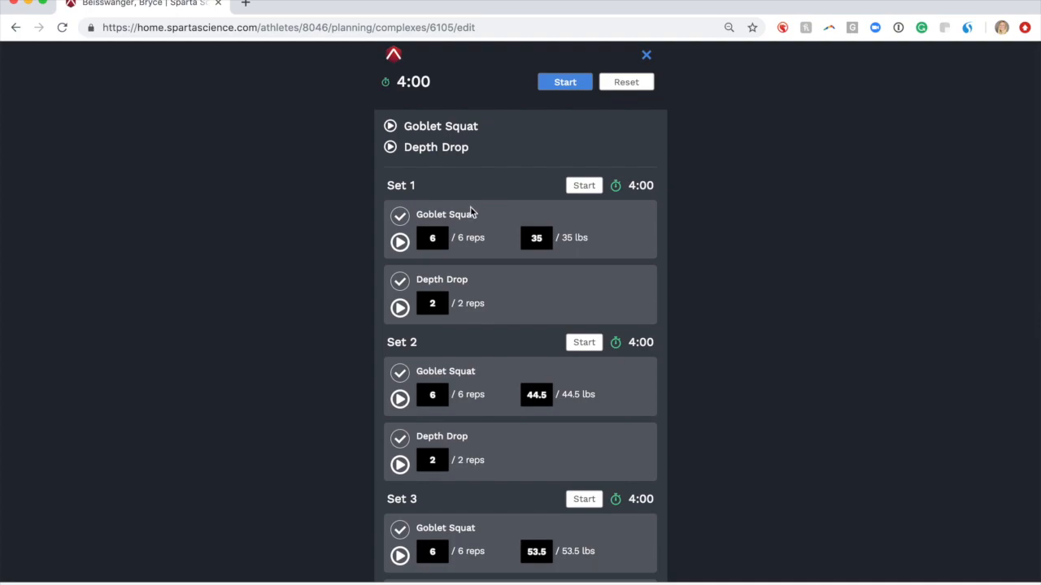
click(391, 127)
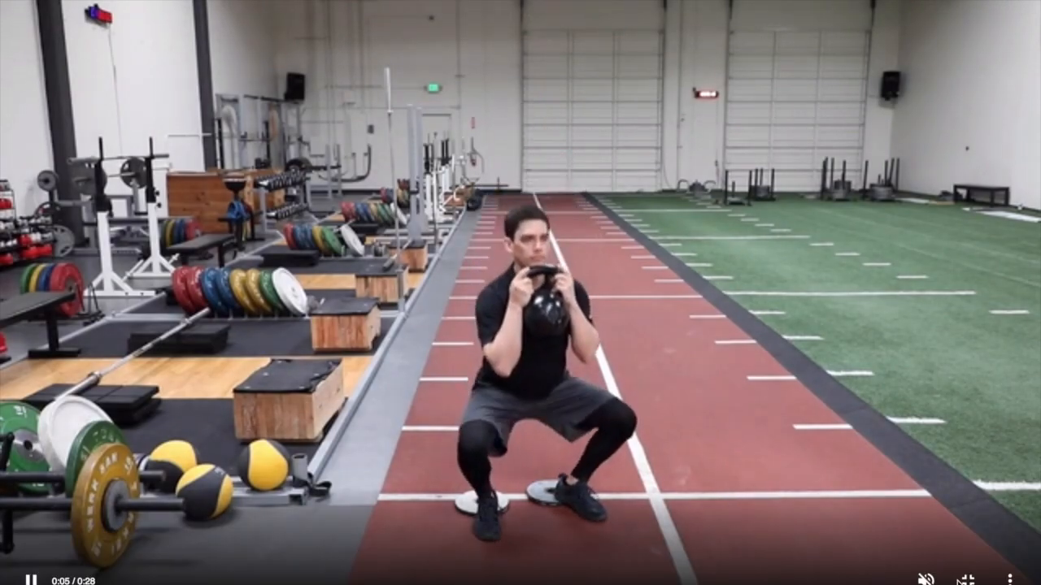
Exit full screen and close the Goblet Squat video overlay
click(967, 580)
click(824, 416)
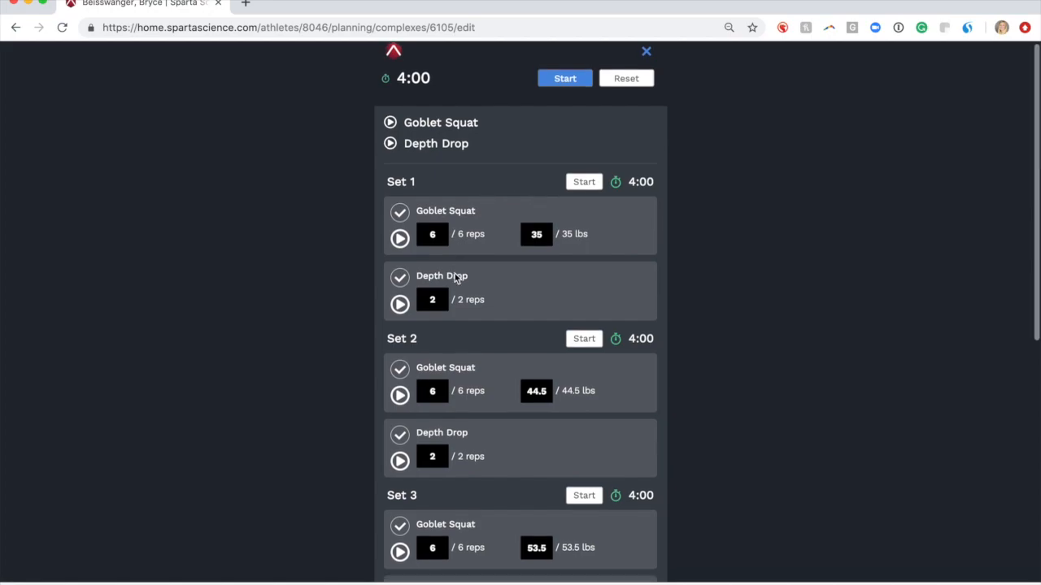
Start the session's 4:00 workout countdown timer
scroll(455, 275, down, 1)
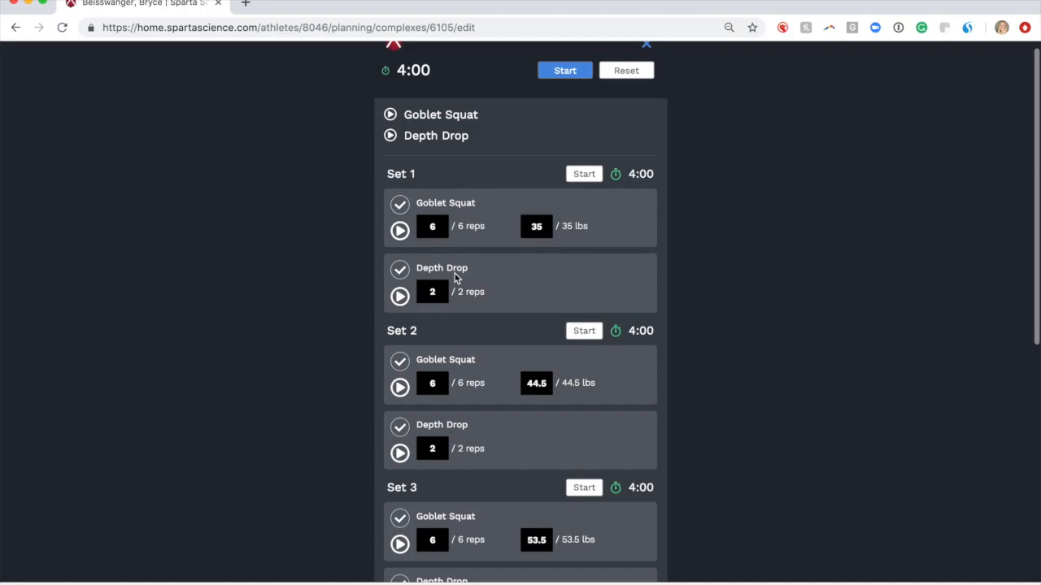
scroll(456, 276, up, 1)
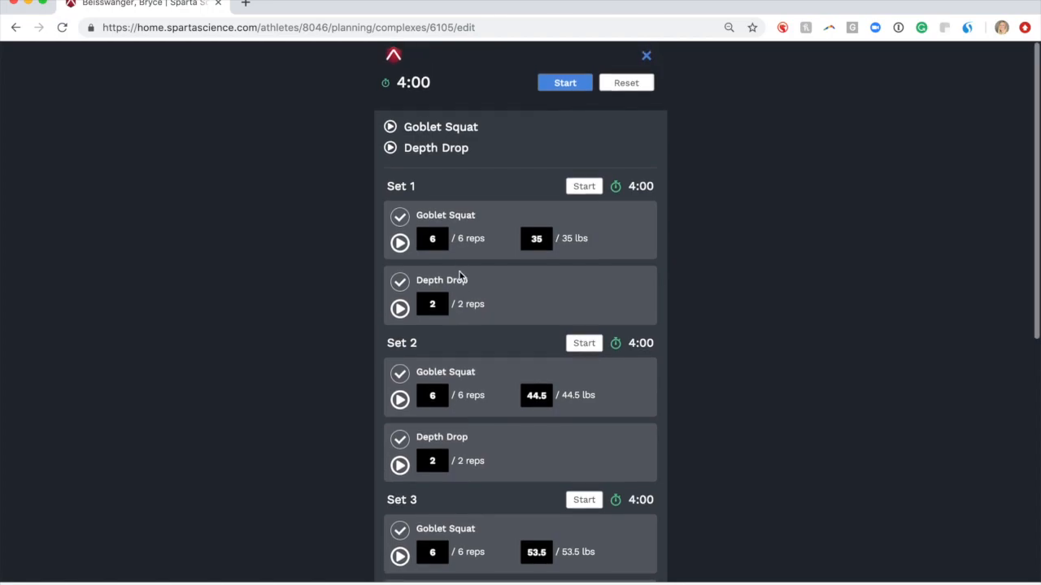
click(565, 85)
click(564, 85)
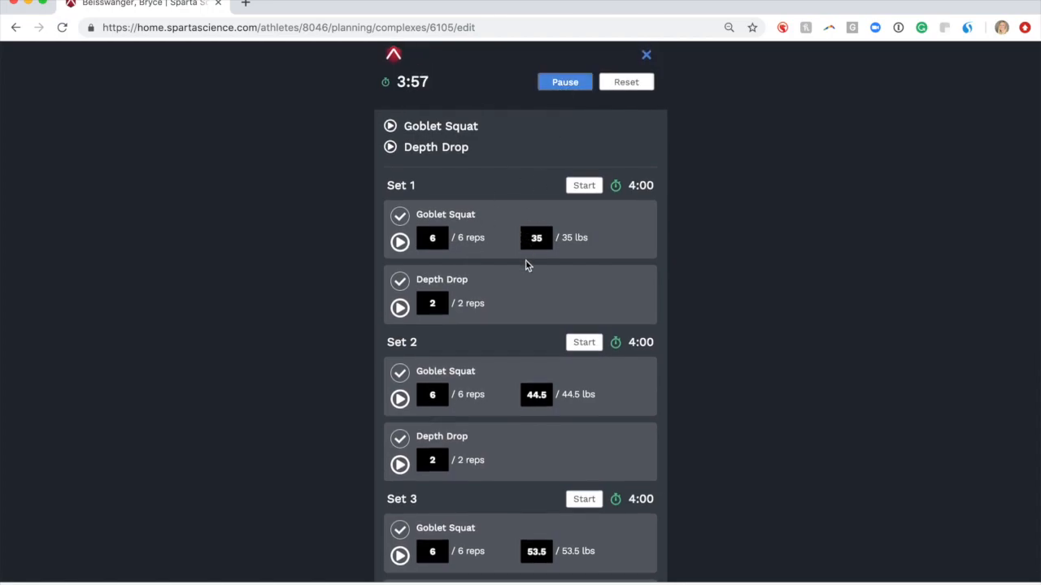
scroll(525, 260, down, 2)
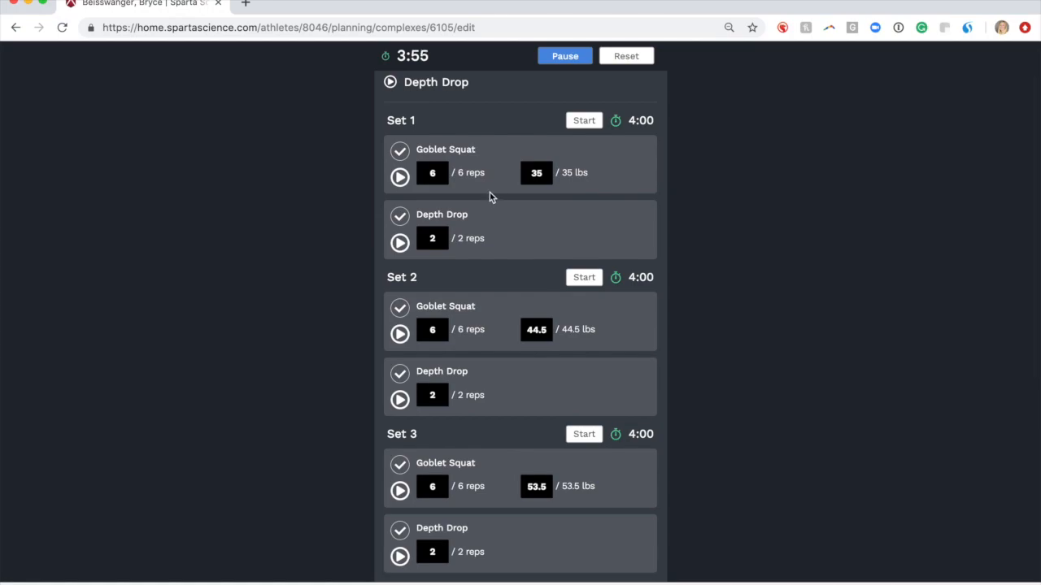
Log 30 lbs for the Set 1 Goblet Squat and tick off the Set 1 Depth Drop
double_click(538, 173)
text(30)
click(400, 217)
scroll(503, 293, down, 1)
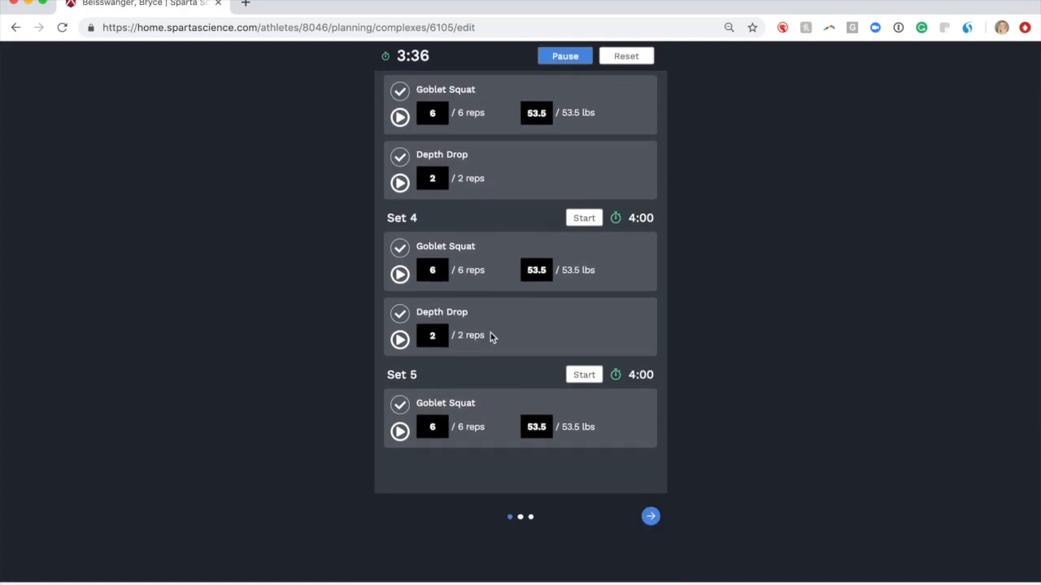
Tick off the completed 1 Leg Squat to Box and Box Jump sets
click(650, 515)
scroll(464, 204, down, 1)
click(399, 116)
click(399, 180)
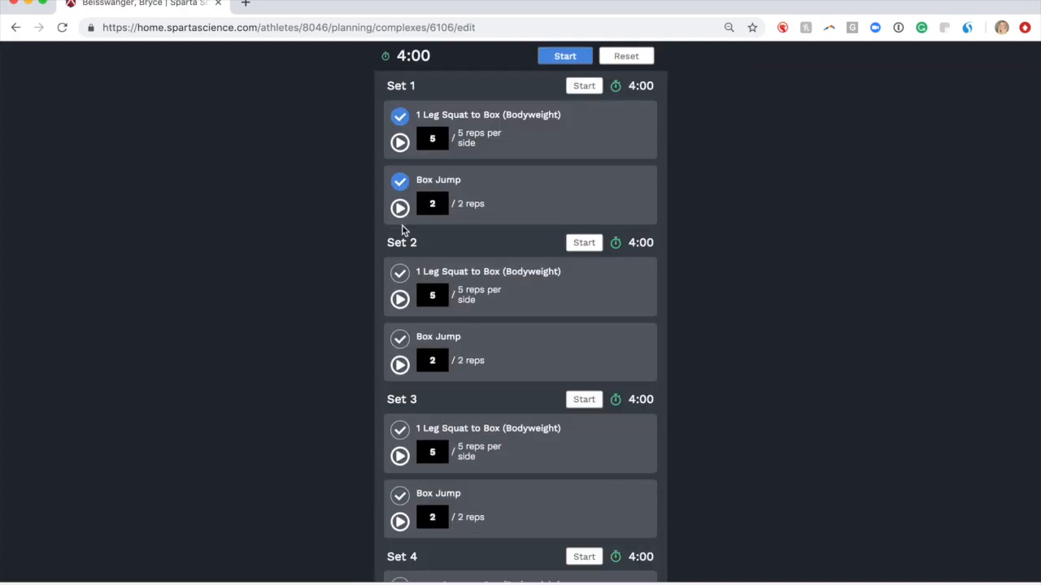
click(399, 273)
click(400, 339)
scroll(476, 344, down, 2)
click(400, 332)
click(400, 397)
scroll(399, 346, down, 2)
Tick off the Inverted Row and Push Up sets, reaching the 16 of 23 completion prompt
click(400, 341)
click(399, 405)
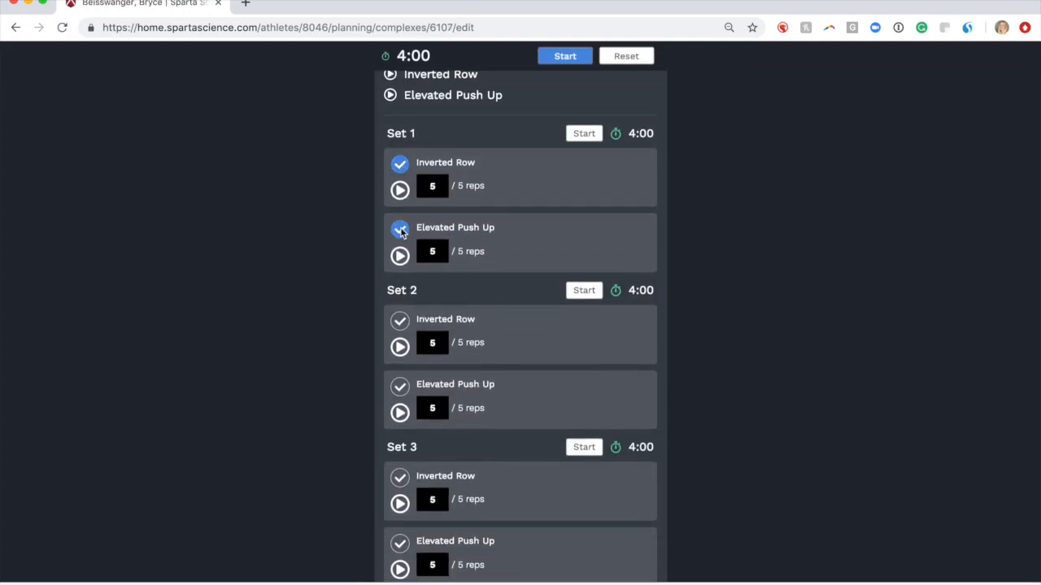
click(399, 321)
click(399, 386)
scroll(399, 387, down, 2)
click(399, 387)
click(399, 454)
click(649, 564)
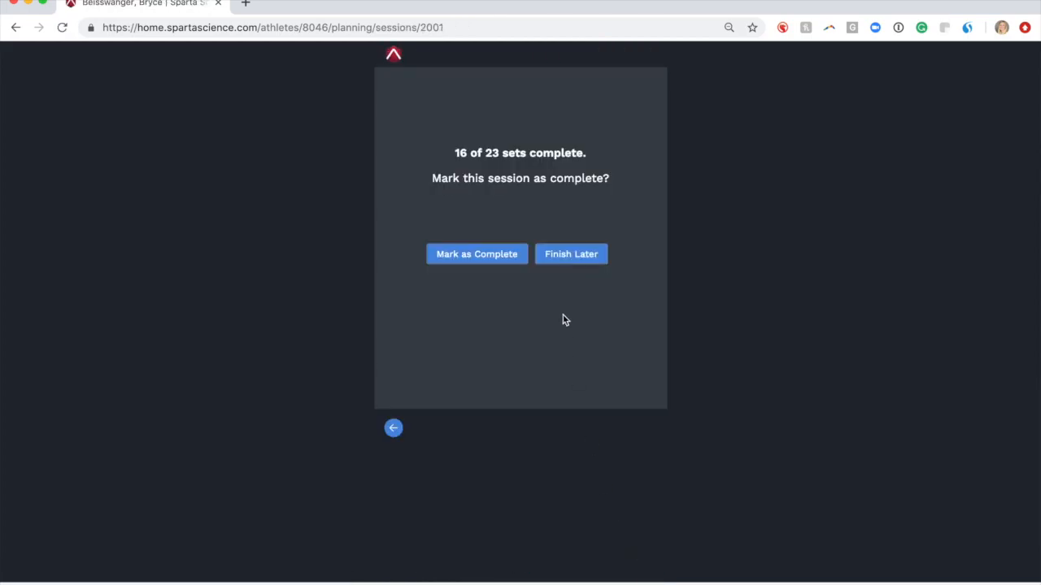
Confirm marking the Day 1 session complete with 16 of 23 sets logged
click(490, 254)
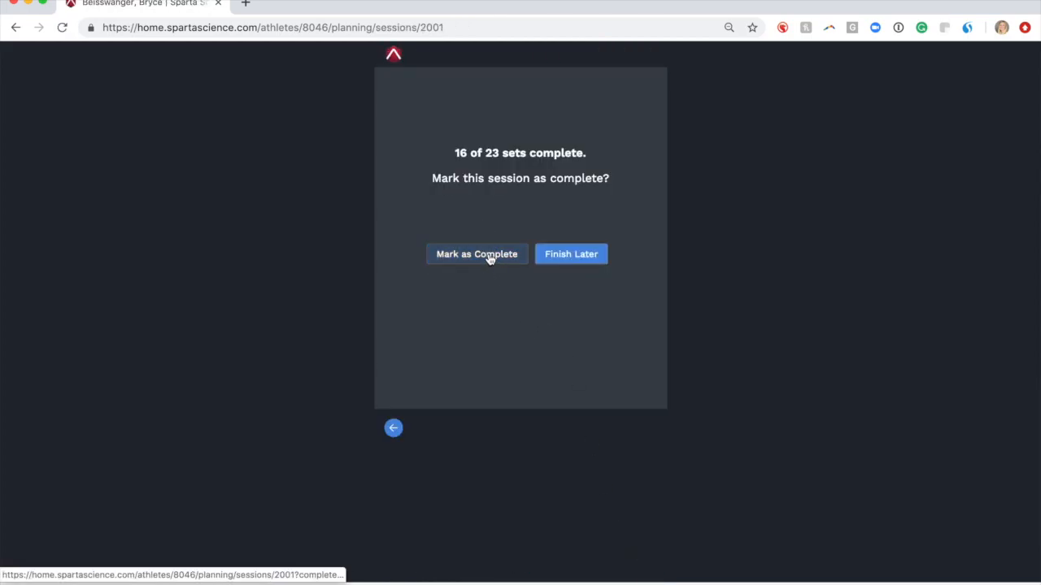